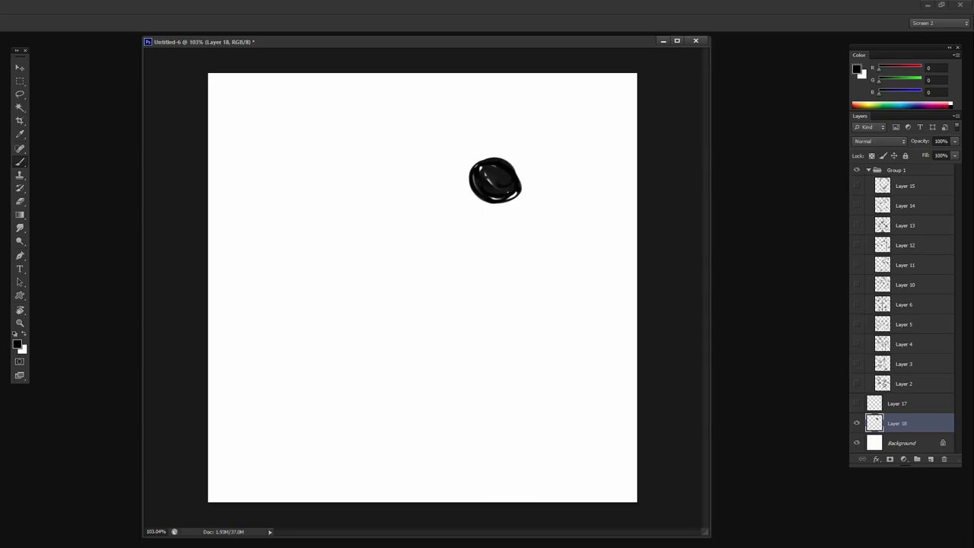
Draw two long brush arrows on a new layer, aiming at the black dot from the lower left and from below.
{"action": "key", "text": "ctrl+shift+alt+n"}
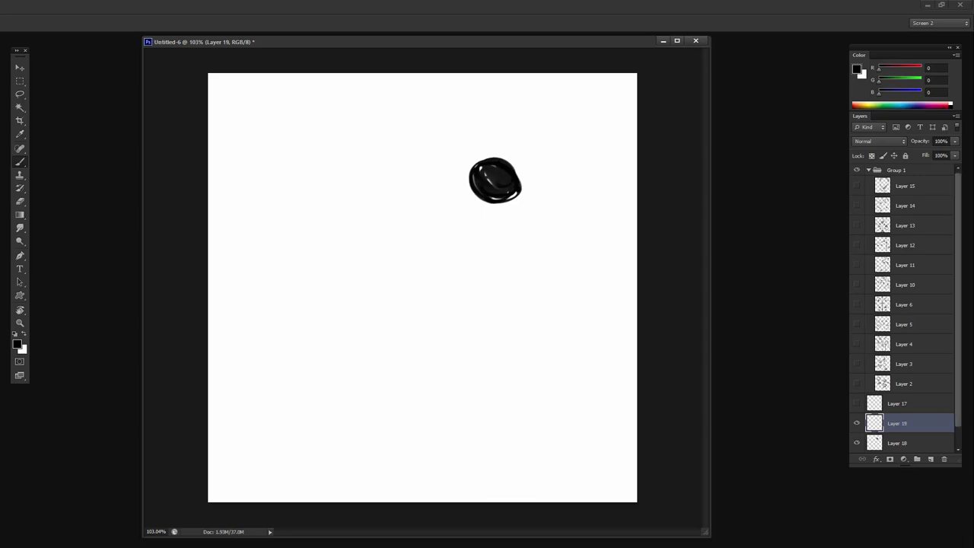
{"action": "right_click", "coordinate": [443, 229]}
{"action": "left_click_drag", "start_coordinate": [340, 243], "coordinate": [394, 293]}
{"action": "left_click_drag", "start_coordinate": [440, 228], "coordinate": [193, 403]}
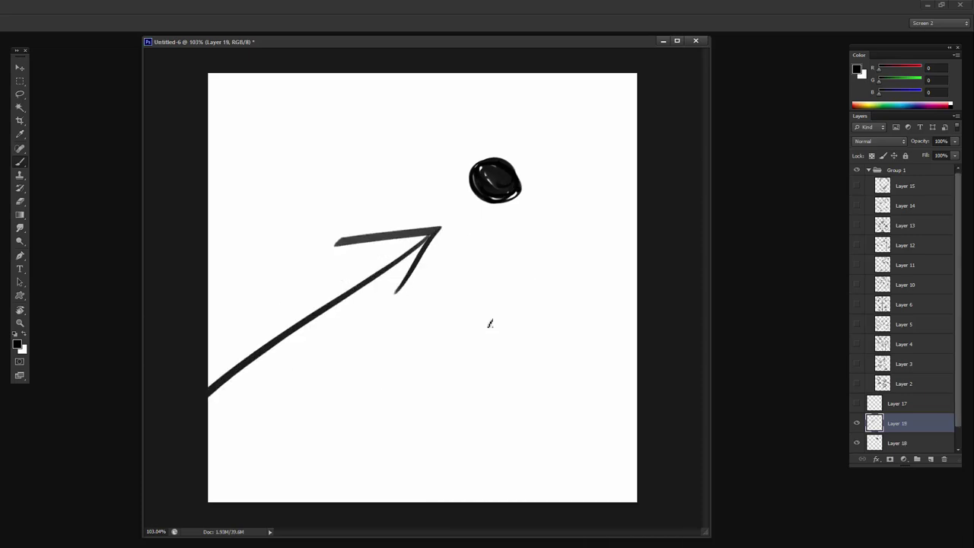
{"action": "left_click_drag", "start_coordinate": [478, 331], "coordinate": [538, 335]}
{"action": "left_click_drag", "start_coordinate": [510, 248], "coordinate": [495, 538]}
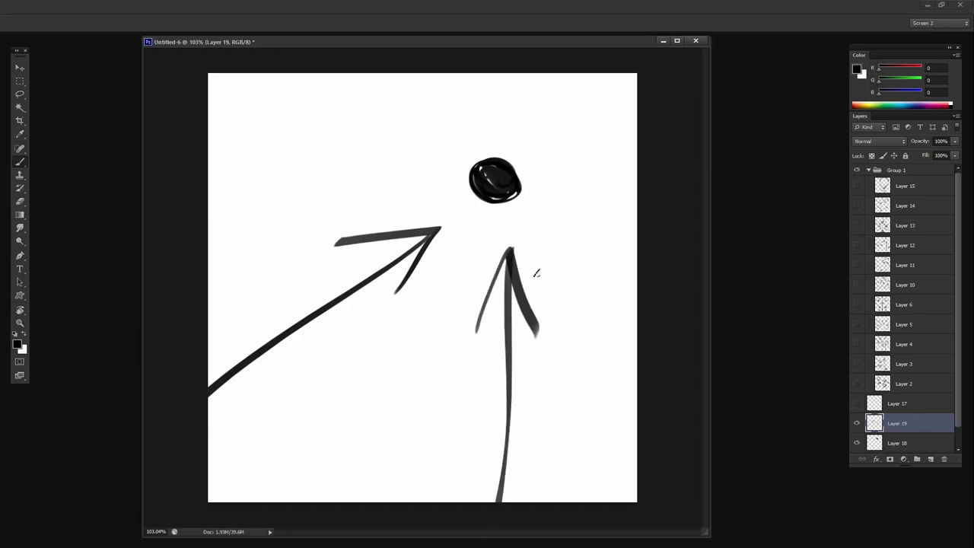
Draw two more arrows aiming at the black dot, one from the right edge and one from the upper left.
{"action": "mouse_move", "coordinate": [615, 169]}
{"action": "left_mouse_down"}
{"action": "mouse_move", "coordinate": [555, 198]}
{"action": "mouse_move", "coordinate": [593, 260]}
{"action": "left_mouse_up"}
{"action": "left_click_drag", "start_coordinate": [555, 201], "coordinate": [638, 221]}
{"action": "left_click_drag", "start_coordinate": [347, 74], "coordinate": [447, 146]}
{"action": "left_click_drag", "start_coordinate": [363, 128], "coordinate": [452, 146]}
{"action": "left_click_drag", "start_coordinate": [441, 99], "coordinate": [451, 146]}
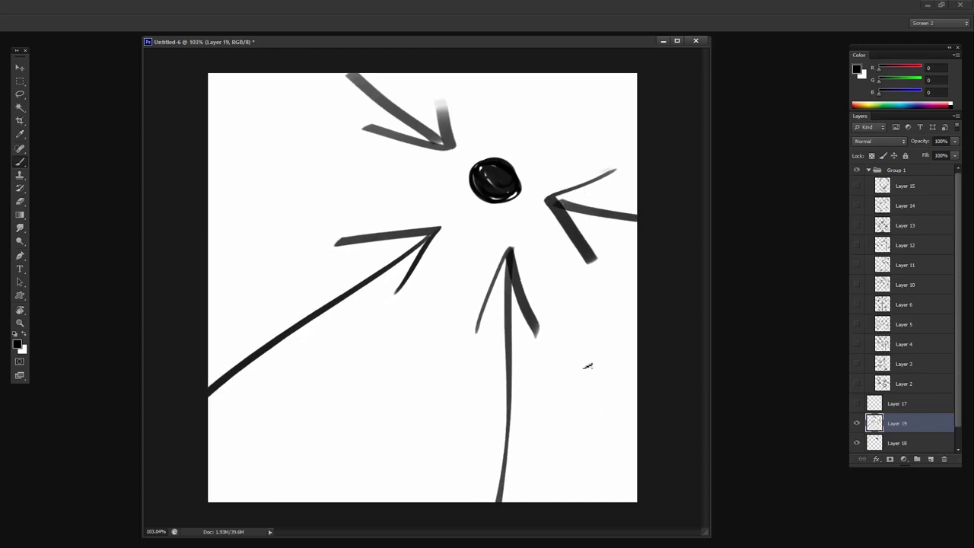
Fade the dot-and-arrows layer and sketch a head outline around the dot on a new layer.
{"action": "left_click_drag", "start_coordinate": [936, 143], "coordinate": [926, 144]}
{"action": "left_click", "coordinate": [930, 459]}
{"action": "left_click_drag", "start_coordinate": [457, 135], "coordinate": [472, 254]}
{"action": "left_click_drag", "start_coordinate": [472, 132], "coordinate": [541, 227]}
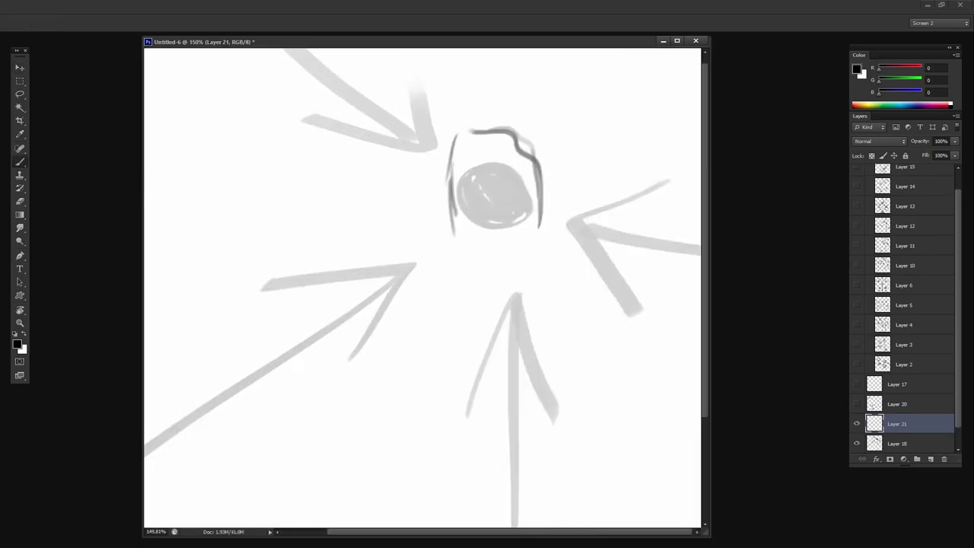
{"action": "left_click_drag", "start_coordinate": [461, 235], "coordinate": [549, 207]}
{"action": "left_click_drag", "start_coordinate": [470, 231], "coordinate": [519, 239]}
{"action": "left_click_drag", "start_coordinate": [503, 201], "coordinate": [537, 194]}
{"action": "left_click_drag", "start_coordinate": [455, 173], "coordinate": [481, 187]}
Refine the head sketch with the jaw, long side hair, fringe and neckline.
{"action": "left_click_drag", "start_coordinate": [551, 201], "coordinate": [561, 226]}
{"action": "left_click_drag", "start_coordinate": [454, 131], "coordinate": [437, 295]}
{"action": "mouse_move", "coordinate": [559, 220]}
{"action": "left_mouse_down"}
{"action": "mouse_move", "coordinate": [543, 297]}
{"action": "mouse_move", "coordinate": [499, 271]}
{"action": "left_mouse_up"}
{"action": "key", "text": "ctrl+0"}
{"action": "left_click_drag", "start_coordinate": [473, 115], "coordinate": [557, 157]}
{"action": "left_click_drag", "start_coordinate": [481, 122], "coordinate": [536, 154]}
{"action": "left_click_drag", "start_coordinate": [487, 228], "coordinate": [519, 240]}
Sketch large background arrow outlines along the faded guides, converging on the head from the left and upper left.
{"action": "scroll", "coordinate": [422, 287], "scroll_direction": "down", "scroll_amount": 1}
{"action": "left_click_drag", "start_coordinate": [434, 235], "coordinate": [341, 241]}
{"action": "left_click_drag", "start_coordinate": [391, 313], "coordinate": [221, 422]}
{"action": "left_click_drag", "start_coordinate": [439, 231], "coordinate": [318, 255]}
{"action": "left_click_drag", "start_coordinate": [397, 297], "coordinate": [217, 425]}
{"action": "left_click_drag", "start_coordinate": [270, 82], "coordinate": [395, 163]}
Sketch the woman's chest, waist, shoulder cape and the bent arm resting on her hip.
{"action": "left_click_drag", "start_coordinate": [506, 257], "coordinate": [447, 333]}
{"action": "left_click_drag", "start_coordinate": [433, 313], "coordinate": [447, 449]}
{"action": "left_click_drag", "start_coordinate": [512, 245], "coordinate": [560, 277]}
{"action": "left_click_drag", "start_coordinate": [549, 330], "coordinate": [574, 403]}
{"action": "left_click_drag", "start_coordinate": [571, 406], "coordinate": [481, 402]}
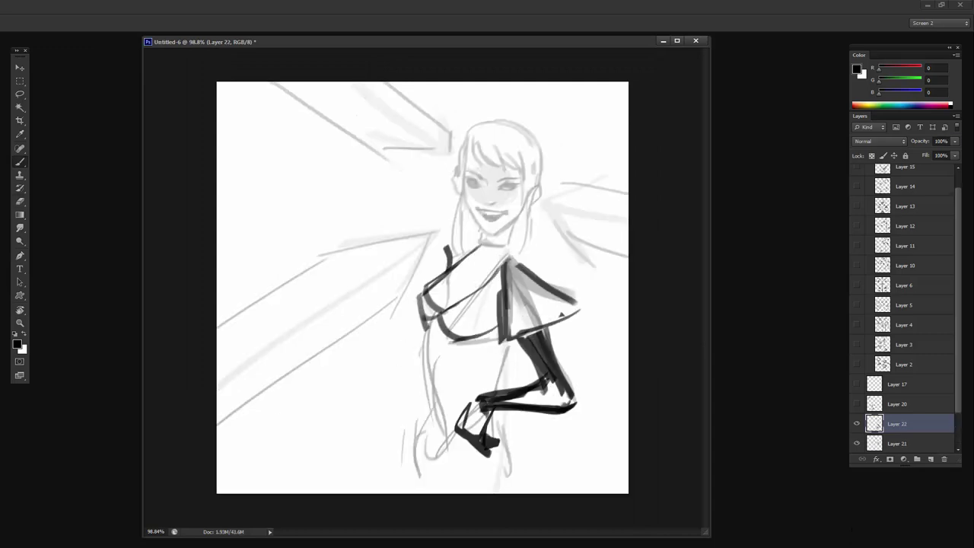
Sketch the waist line and the raised bent arm, and redraw the edge of the shoulder cape.
{"action": "left_click_drag", "start_coordinate": [423, 328], "coordinate": [434, 448]}
{"action": "left_click_drag", "start_coordinate": [330, 179], "coordinate": [337, 294]}
{"action": "left_click_drag", "start_coordinate": [344, 304], "coordinate": [434, 272]}
{"action": "scroll", "coordinate": [495, 190], "scroll_direction": "up", "scroll_amount": 5}
{"action": "mouse_move", "coordinate": [525, 275]}
{"action": "left_mouse_down"}
{"action": "mouse_move", "coordinate": [446, 371]}
{"action": "mouse_move", "coordinate": [634, 363]}
{"action": "left_mouse_up"}
Refine both forearms and sketch the head of the hammer beside the raised fist.
{"action": "scroll", "coordinate": [423, 288], "scroll_direction": "down", "scroll_amount": 3}
{"action": "scroll", "coordinate": [422, 287], "scroll_direction": "down", "scroll_amount": 2}
{"action": "left_click_drag", "start_coordinate": [584, 407], "coordinate": [487, 411]}
{"action": "left_click_drag", "start_coordinate": [323, 195], "coordinate": [331, 303]}
{"action": "left_click_drag", "start_coordinate": [374, 115], "coordinate": [361, 216]}
Add a new layer and draw directional lines at the lower left and beside the bent elbow.
{"action": "left_click", "coordinate": [897, 444]}
{"action": "key", "text": "e"}
{"action": "scroll", "coordinate": [422, 288], "scroll_direction": "down", "scroll_amount": 1}
{"action": "left_click", "coordinate": [931, 459]}
{"action": "key", "text": "b"}
{"action": "left_click_drag", "start_coordinate": [407, 371], "coordinate": [372, 471]}
{"action": "left_click_drag", "start_coordinate": [569, 351], "coordinate": [606, 362]}
Draw arrows pointing at the figure from the upper-right corner of the canvas and from beside the bent elbow.
{"action": "left_click_drag", "start_coordinate": [606, 116], "coordinate": [566, 135]}
{"action": "mouse_move", "coordinate": [562, 120]}
{"action": "left_mouse_down"}
{"action": "mouse_move", "coordinate": [548, 143]}
{"action": "mouse_move", "coordinate": [581, 159]}
{"action": "left_mouse_up"}
{"action": "key", "text": "ctrl+z"}
{"action": "left_click_drag", "start_coordinate": [557, 348], "coordinate": [606, 357]}
{"action": "left_click_drag", "start_coordinate": [554, 425], "coordinate": [597, 394]}
Erase the lower-left directional line and redraw it as an arrow pointing up toward the figure.
{"action": "key", "text": "e"}
{"action": "left_click_drag", "start_coordinate": [407, 372], "coordinate": [373, 472]}
{"action": "key", "text": "b"}
{"action": "left_click_drag", "start_coordinate": [345, 392], "coordinate": [396, 360]}
{"action": "left_click_drag", "start_coordinate": [367, 408], "coordinate": [335, 472]}
Merge the character and arrow sketch layers into one and hide the merged layer.
{"action": "left_click", "coordinate": [885, 408]}
{"action": "key", "text": "ctrl+e"}
{"action": "key", "text": "ctrl+e"}
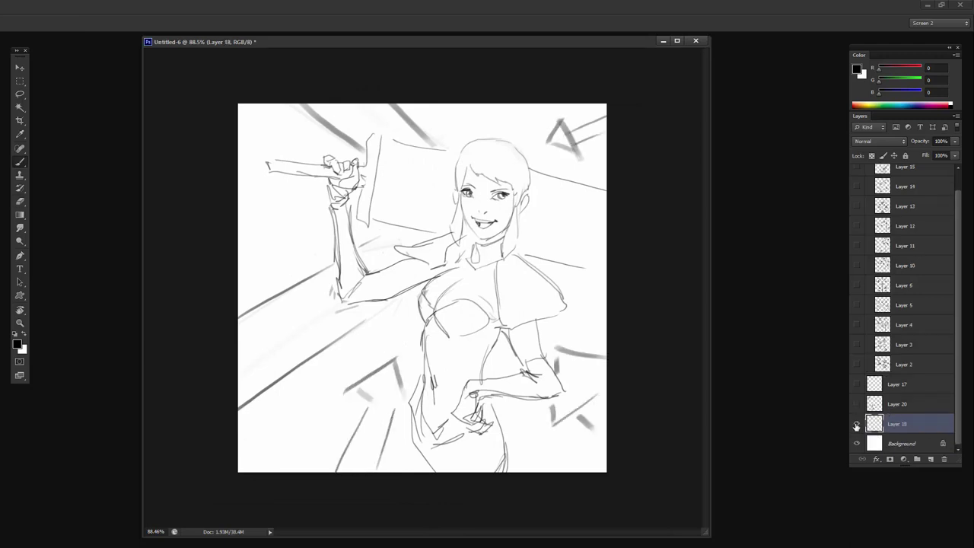
{"action": "left_click", "coordinate": [856, 424]}
Draw three focal-point circles on a new layer at the upper left, the right side and the lower middle.
{"action": "left_click", "coordinate": [931, 459]}
{"action": "right_click", "coordinate": [448, 232]}
{"action": "left_click_drag", "start_coordinate": [353, 190], "coordinate": [344, 170]}
{"action": "mouse_move", "coordinate": [533, 295]}
{"action": "left_mouse_down"}
{"action": "mouse_move", "coordinate": [550, 304]}
{"action": "mouse_move", "coordinate": [534, 306]}
{"action": "left_mouse_up"}
{"action": "key", "text": "ctrl+z"}
{"action": "left_click_drag", "start_coordinate": [400, 418], "coordinate": [397, 421]}
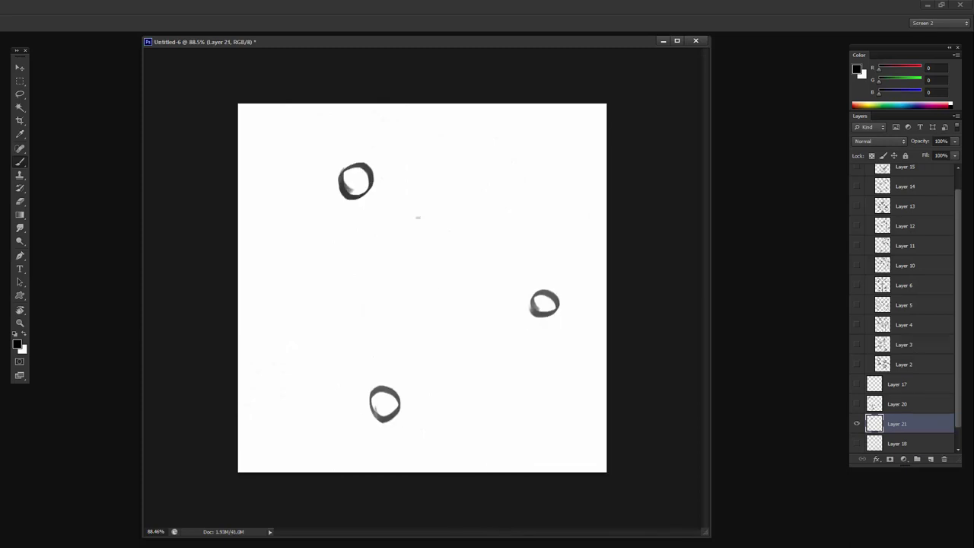
Transform and reposition the circles so they form a wide triangle with points at upper left, upper right and bottom.
{"action": "key", "text": "ctrl+t"}
{"action": "left_click_drag", "start_coordinate": [572, 223], "coordinate": [521, 358]}
{"action": "mouse_move", "coordinate": [536, 255]}
{"action": "left_mouse_down"}
{"action": "mouse_move", "coordinate": [539, 268]}
{"action": "mouse_move", "coordinate": [531, 266]}
{"action": "left_mouse_up"}
{"action": "key", "text": "Return"}
{"action": "left_click_drag", "start_coordinate": [564, 240], "coordinate": [562, 241]}
{"action": "key", "text": "m"}
{"action": "left_click_drag", "start_coordinate": [372, 220], "coordinate": [264, 319]}
{"action": "left_click_drag", "start_coordinate": [307, 242], "coordinate": [276, 99]}
{"action": "key", "text": "b"}
{"action": "key", "text": "ctrl+d"}
{"action": "left_click_drag", "start_coordinate": [503, 177], "coordinate": [337, 135]}
{"action": "left_click_drag", "start_coordinate": [369, 125], "coordinate": [335, 151]}
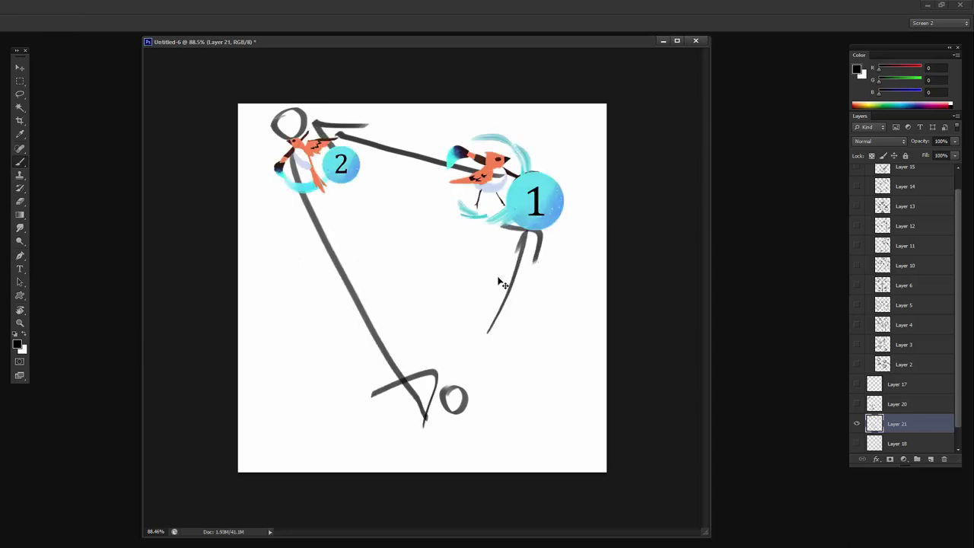
{"action": "key", "text": "ctrl+alt+z"}
{"action": "key", "text": "ctrl+alt+z"}
{"action": "key", "text": "ctrl+alt+z"}
{"action": "key", "text": "ctrl+alt+z"}
Draw arrows with filled heads pointing at the upper-right circle from above and from below.
{"action": "left_click_drag", "start_coordinate": [513, 263], "coordinate": [513, 288]}
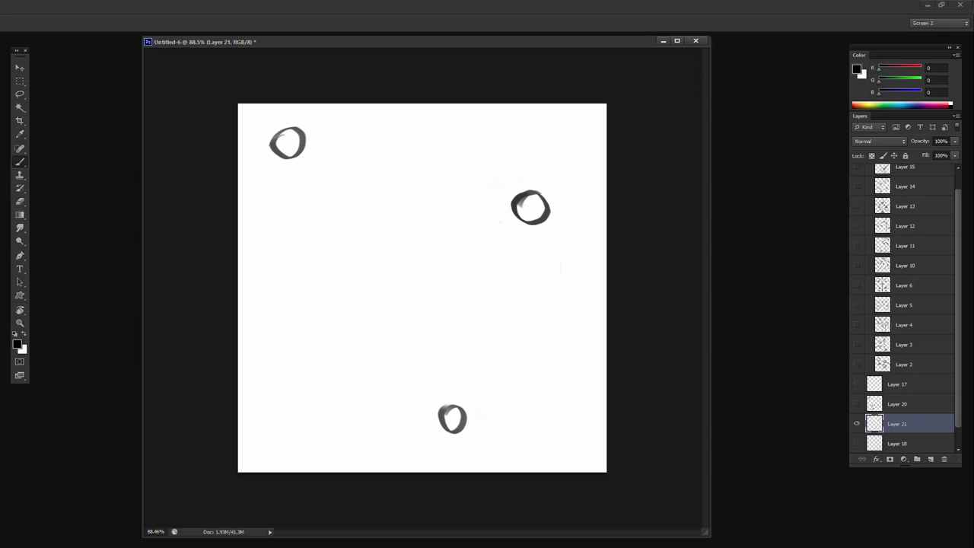
{"action": "left_click_drag", "start_coordinate": [385, 124], "coordinate": [475, 172]}
{"action": "key", "text": "ctrl+z"}
{"action": "left_click_drag", "start_coordinate": [515, 118], "coordinate": [522, 180]}
{"action": "left_click_drag", "start_coordinate": [491, 154], "coordinate": [527, 185]}
{"action": "left_click_drag", "start_coordinate": [503, 105], "coordinate": [522, 175]}
{"action": "left_click_drag", "start_coordinate": [538, 298], "coordinate": [575, 276]}
{"action": "left_click_drag", "start_coordinate": [547, 249], "coordinate": [569, 416]}
{"action": "mouse_move", "coordinate": [535, 292]}
{"action": "left_mouse_down"}
{"action": "mouse_move", "coordinate": [575, 276]}
{"action": "mouse_move", "coordinate": [565, 283]}
{"action": "left_mouse_up"}
Draw an arrow from the left toward the upper-right circle, and another leading down to the bottom circle.
{"action": "left_click_drag", "start_coordinate": [265, 354], "coordinate": [460, 245]}
{"action": "left_click_drag", "start_coordinate": [455, 223], "coordinate": [488, 252]}
{"action": "mouse_move", "coordinate": [462, 220]}
{"action": "left_mouse_down"}
{"action": "mouse_move", "coordinate": [512, 219]}
{"action": "mouse_move", "coordinate": [492, 253]}
{"action": "mouse_move", "coordinate": [508, 224]}
{"action": "mouse_move", "coordinate": [469, 391]}
{"action": "left_mouse_up"}
{"action": "mouse_move", "coordinate": [465, 365]}
{"action": "left_mouse_down"}
{"action": "mouse_move", "coordinate": [467, 394]}
{"action": "mouse_move", "coordinate": [497, 387]}
{"action": "left_mouse_up"}
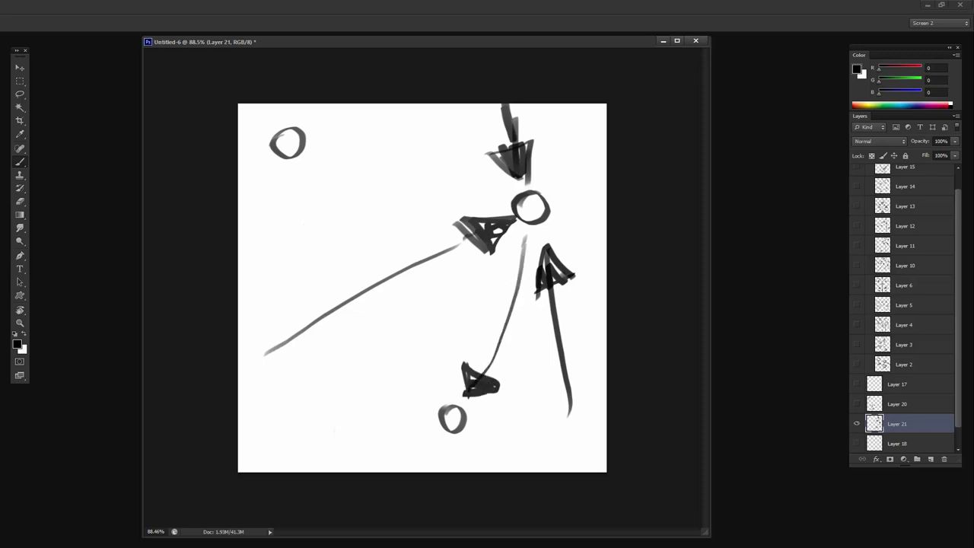
Draw an arrow leading from the bottom circle up to the upper-left circle, undoing the stray strokes.
{"action": "left_click_drag", "start_coordinate": [298, 226], "coordinate": [397, 387]}
{"action": "key", "text": "ctrl+z"}
{"action": "left_click_drag", "start_coordinate": [320, 208], "coordinate": [415, 390]}
{"action": "left_click_drag", "start_coordinate": [309, 191], "coordinate": [302, 226]}
{"action": "mouse_move", "coordinate": [309, 191]}
{"action": "left_mouse_down"}
{"action": "mouse_move", "coordinate": [303, 225]}
{"action": "mouse_move", "coordinate": [331, 212]}
{"action": "left_mouse_up"}
{"action": "key", "text": "ctrl+z"}
{"action": "key", "text": "ctrl+z"}
{"action": "left_click_drag", "start_coordinate": [306, 137], "coordinate": [307, 146]}
{"action": "key", "text": "ctrl+z"}
Clear the selection around the upper-left circle and draw an arrow from it toward the upper-right circle.
{"action": "key", "text": "m"}
{"action": "mouse_move", "coordinate": [245, 102]}
{"action": "left_mouse_down"}
{"action": "mouse_move", "coordinate": [335, 173]}
{"action": "mouse_move", "coordinate": [316, 168]}
{"action": "mouse_move", "coordinate": [350, 152]}
{"action": "mouse_move", "coordinate": [462, 180]}
{"action": "left_mouse_up"}
{"action": "key", "text": "ctrl+d"}
{"action": "key", "text": "b"}
{"action": "mouse_move", "coordinate": [469, 162]}
{"action": "left_mouse_down"}
{"action": "mouse_move", "coordinate": [449, 201]}
{"action": "mouse_move", "coordinate": [491, 199]}
{"action": "left_mouse_up"}
Fade the guide layer and start sketching the warrior's head and face over the upper-right circle on a new layer.
{"action": "mouse_move", "coordinate": [923, 145]}
{"action": "left_mouse_down"}
{"action": "mouse_move", "coordinate": [905, 145]}
{"action": "mouse_move", "coordinate": [917, 142]}
{"action": "left_mouse_up"}
{"action": "key", "text": "ctrl+shift+alt+n"}
{"action": "left_click_drag", "start_coordinate": [534, 206], "coordinate": [601, 209]}
{"action": "left_click_drag", "start_coordinate": [497, 239], "coordinate": [533, 252]}
{"action": "left_click_drag", "start_coordinate": [488, 213], "coordinate": [523, 316]}
{"action": "left_click_drag", "start_coordinate": [485, 209], "coordinate": [542, 165]}
{"action": "left_click_drag", "start_coordinate": [561, 173], "coordinate": [573, 227]}
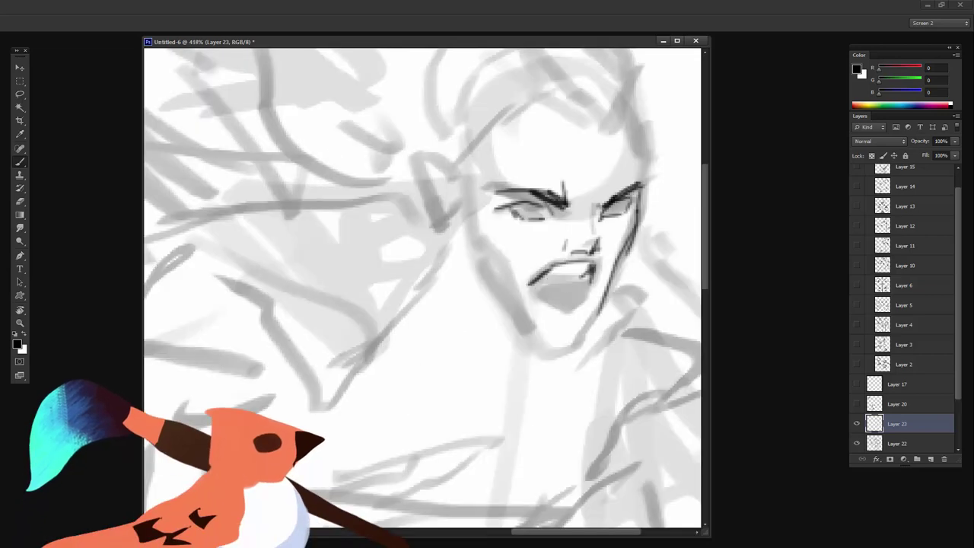
Refine the warrior's jaw and open mouth, and sketch the chest strap and sword hilt.
{"action": "left_click_drag", "start_coordinate": [470, 197], "coordinate": [543, 351]}
{"action": "left_click_drag", "start_coordinate": [535, 287], "coordinate": [591, 287]}
{"action": "left_click_drag", "start_coordinate": [426, 338], "coordinate": [613, 293]}
{"action": "left_click_drag", "start_coordinate": [337, 328], "coordinate": [364, 387]}
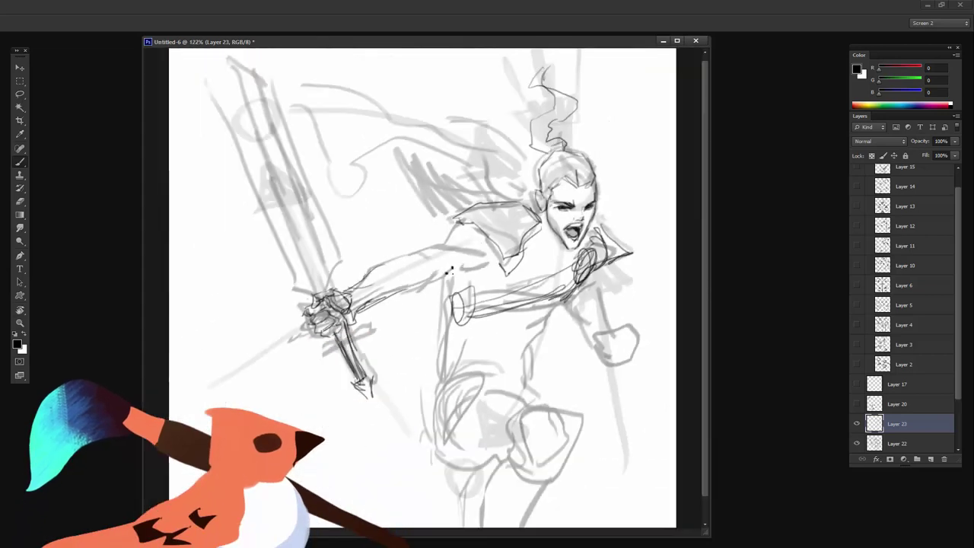
Sketch the warrior's torso sides, the clenched-fist arm, the thighs and the trailing leg lines.
{"action": "left_click_drag", "start_coordinate": [449, 277], "coordinate": [448, 403]}
{"action": "left_click_drag", "start_coordinate": [563, 303], "coordinate": [522, 374]}
{"action": "left_click_drag", "start_coordinate": [592, 287], "coordinate": [612, 332]}
{"action": "left_click_drag", "start_coordinate": [524, 308], "coordinate": [509, 347]}
{"action": "left_click_drag", "start_coordinate": [440, 396], "coordinate": [342, 504]}
{"action": "left_click_drag", "start_coordinate": [582, 381], "coordinate": [549, 481]}
Draw the flowing cape and hair, the outstretched sword arm and the details of the large blade.
{"action": "mouse_move", "coordinate": [267, 97]}
{"action": "left_mouse_down"}
{"action": "mouse_move", "coordinate": [408, 118]}
{"action": "mouse_move", "coordinate": [491, 199]}
{"action": "left_mouse_up"}
{"action": "left_click_drag", "start_coordinate": [447, 122], "coordinate": [531, 189]}
{"action": "left_click_drag", "start_coordinate": [478, 251], "coordinate": [359, 310]}
{"action": "left_click_drag", "start_coordinate": [242, 112], "coordinate": [311, 291]}
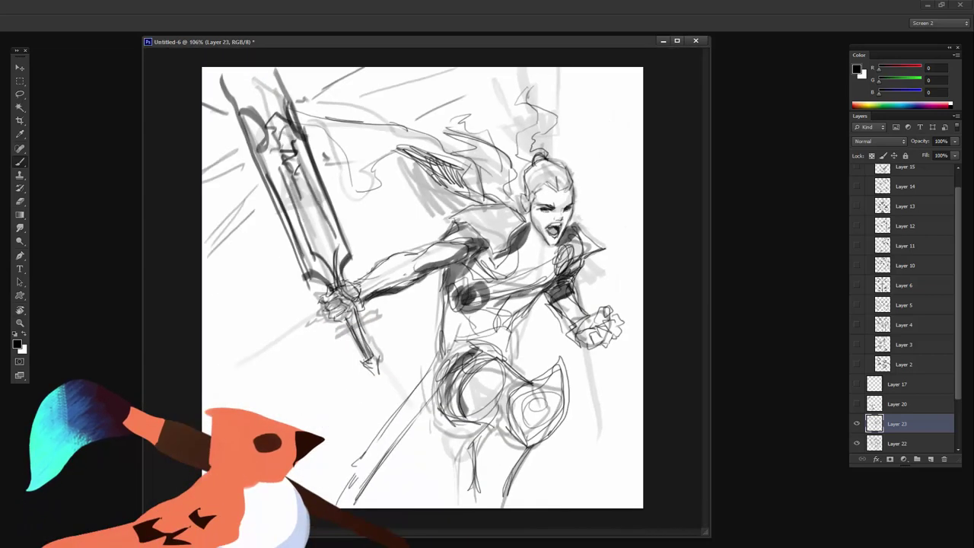
Darken the shoulder armor, waist, topknot and leg armor with heavier strokes.
{"action": "left_click_drag", "start_coordinate": [466, 216], "coordinate": [516, 228]}
{"action": "left_click_drag", "start_coordinate": [446, 269], "coordinate": [441, 373]}
{"action": "left_click_drag", "start_coordinate": [534, 90], "coordinate": [525, 156]}
{"action": "left_click_drag", "start_coordinate": [563, 350], "coordinate": [505, 400]}
{"action": "left_click_drag", "start_coordinate": [583, 417], "coordinate": [525, 493]}
Shade the cape and add speed lines below the sword and an arrow from the upper-right corner toward the face.
{"action": "left_click_drag", "start_coordinate": [459, 168], "coordinate": [374, 187]}
{"action": "left_click_drag", "start_coordinate": [370, 378], "coordinate": [284, 423]}
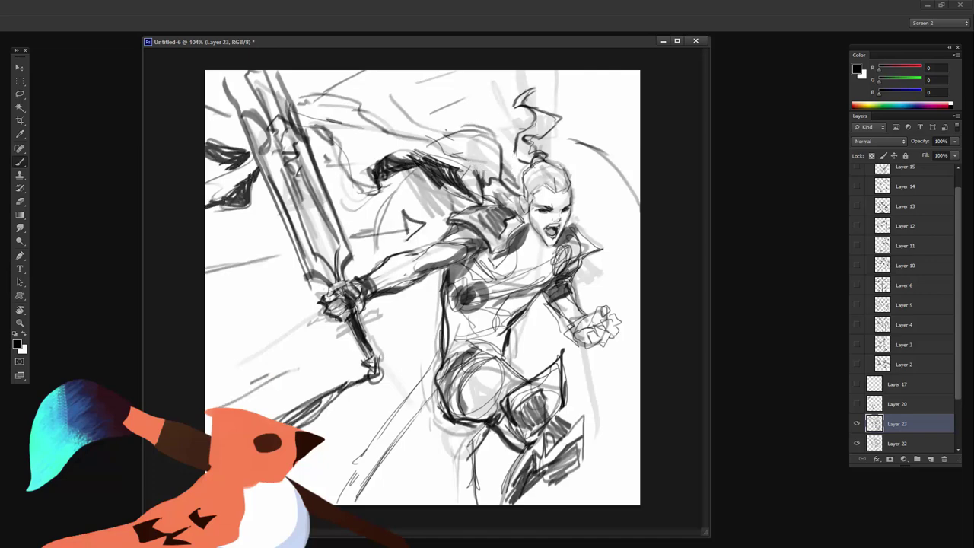
{"action": "left_click_drag", "start_coordinate": [396, 396], "coordinate": [313, 492]}
{"action": "left_click_drag", "start_coordinate": [612, 75], "coordinate": [575, 159]}
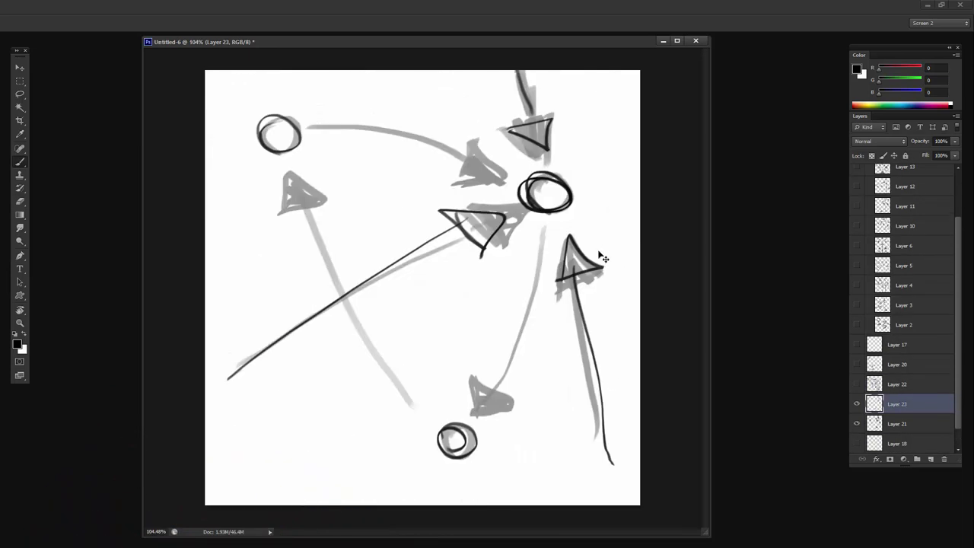
Show the warrior sketch on Layer 22 together with the arrow guides and make Layer 23 active.
{"action": "left_click", "coordinate": [857, 384]}
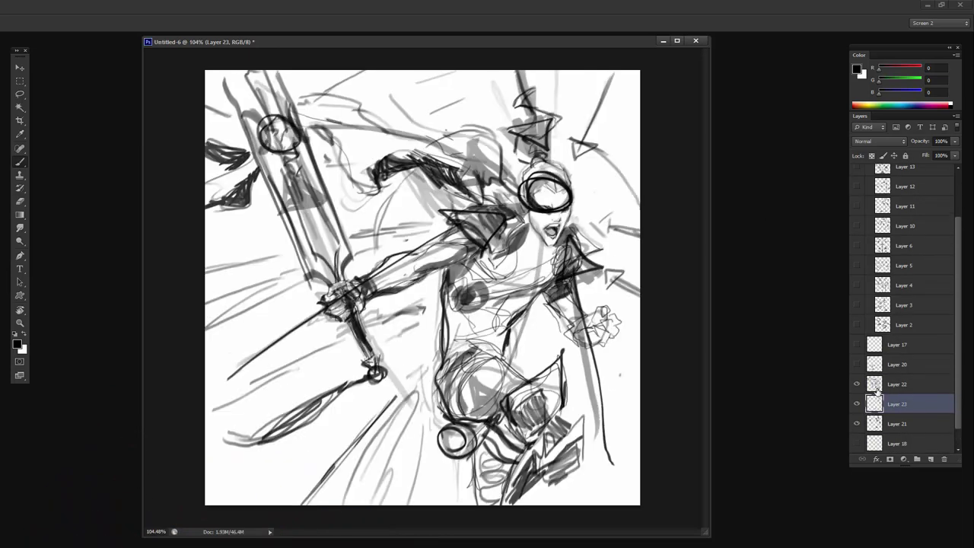
{"action": "left_click", "coordinate": [893, 391]}
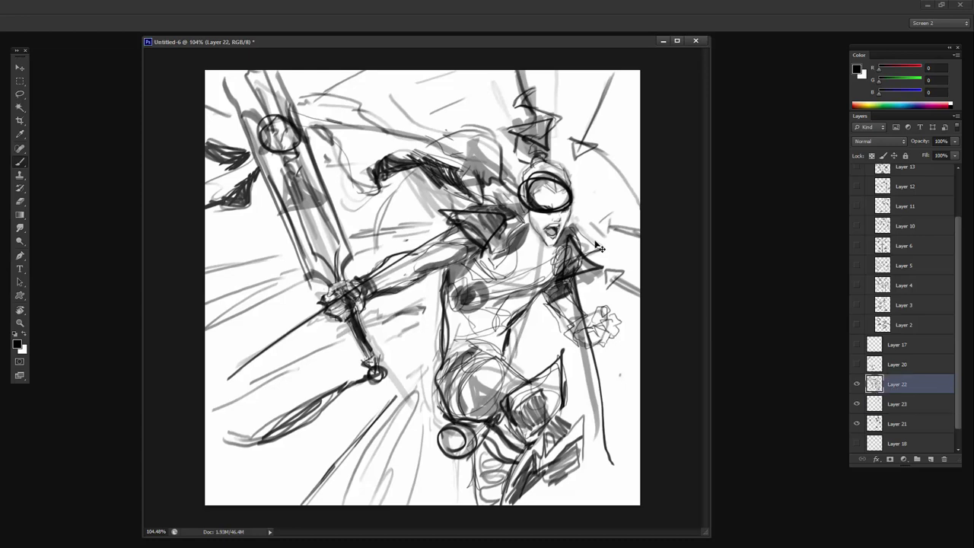
{"action": "left_click", "coordinate": [889, 404]}
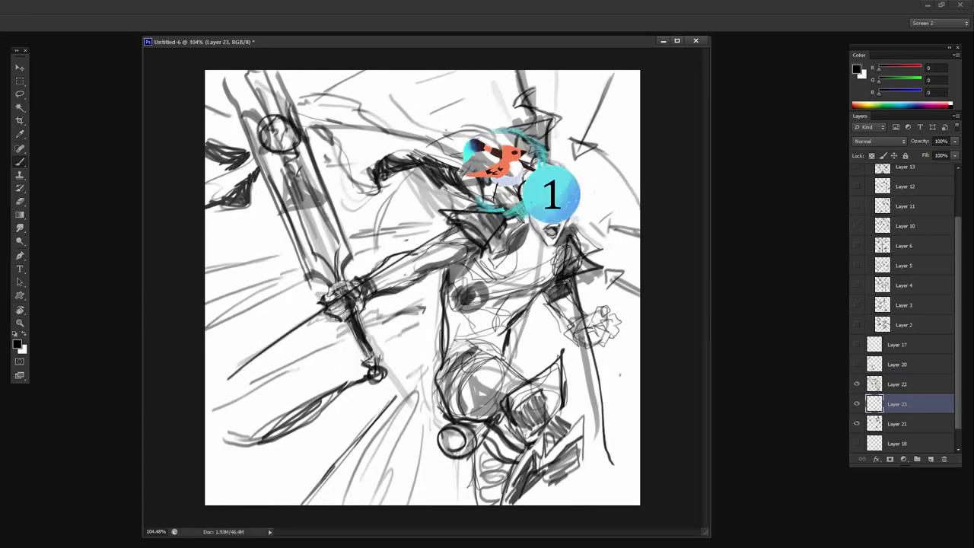
{"action": "key", "text": "e"}
{"action": "left_click_drag", "start_coordinate": [496, 239], "coordinate": [448, 213]}
{"action": "key", "text": "b"}
{"action": "key", "text": "ctrl+z"}
{"action": "key", "text": "e"}
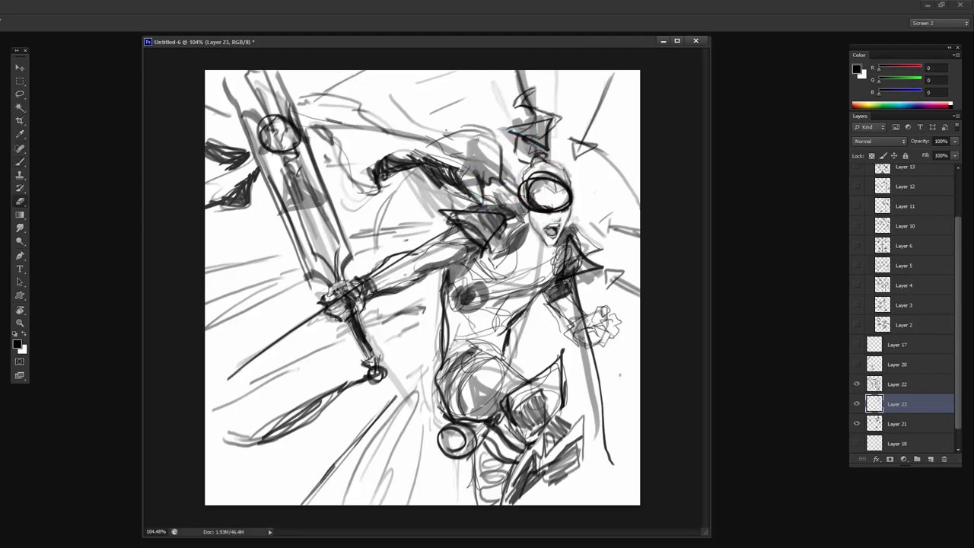
Reinforce the guide arrows along the sword arm and below the warrior's face with extra brush strokes.
{"action": "key", "text": "b"}
{"action": "mouse_move", "coordinate": [344, 290]}
{"action": "left_mouse_down"}
{"action": "mouse_move", "coordinate": [484, 233]}
{"action": "mouse_move", "coordinate": [497, 254]}
{"action": "mouse_move", "coordinate": [518, 215]}
{"action": "left_mouse_up"}
{"action": "left_click_drag", "start_coordinate": [474, 267], "coordinate": [406, 295]}
{"action": "key", "text": "ctrl+z"}
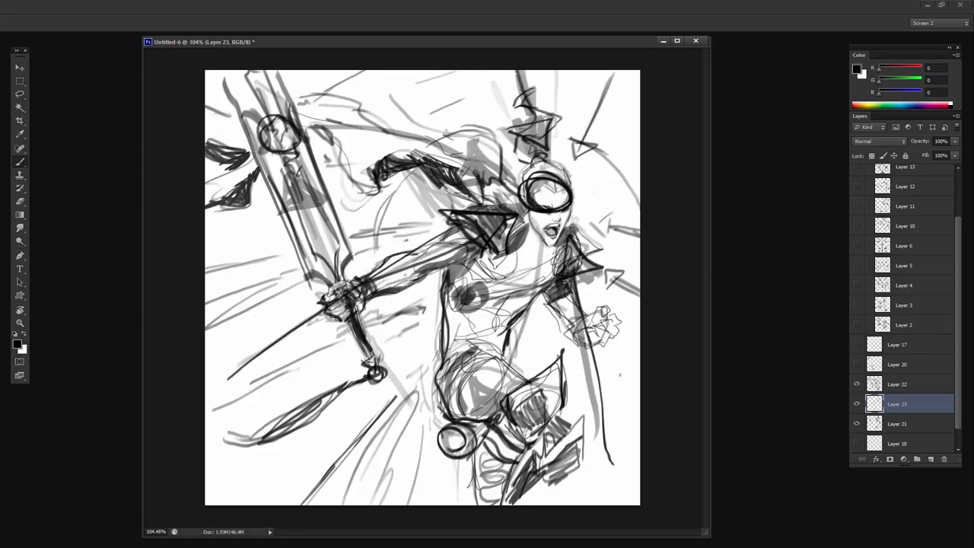
{"action": "mouse_move", "coordinate": [570, 236]}
{"action": "left_mouse_down"}
{"action": "mouse_move", "coordinate": [565, 275]}
{"action": "mouse_move", "coordinate": [624, 474]}
{"action": "left_mouse_up"}
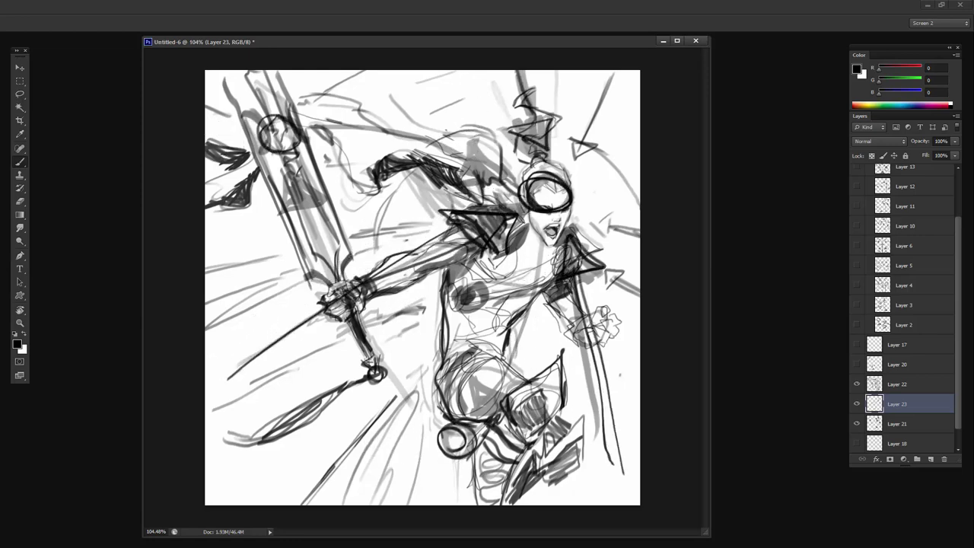
Discard the latest guide strokes and delete Layer 23 with its reinforced circles and arrows.
{"action": "mouse_move", "coordinate": [511, 254]}
{"action": "left_mouse_down"}
{"action": "mouse_move", "coordinate": [412, 504]}
{"action": "mouse_move", "coordinate": [427, 501]}
{"action": "mouse_move", "coordinate": [417, 478]}
{"action": "left_mouse_up"}
{"action": "mouse_move", "coordinate": [462, 294]}
{"action": "left_mouse_down"}
{"action": "mouse_move", "coordinate": [504, 263]}
{"action": "mouse_move", "coordinate": [475, 266]}
{"action": "left_mouse_up"}
{"action": "key", "text": "ctrl+z"}
{"action": "key", "text": "ctrl+alt+z"}
{"action": "key", "text": "Delete"}
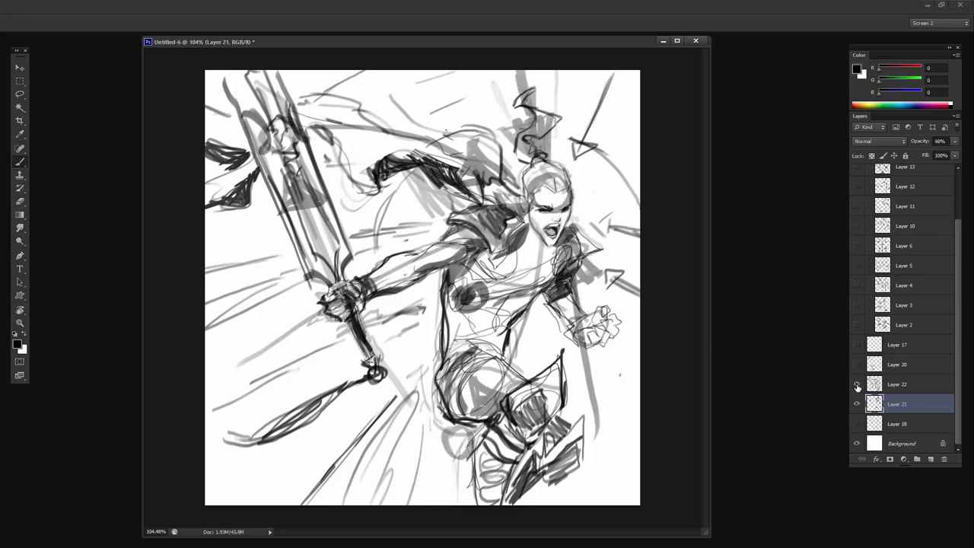
On Layer 22, draw concentric circles as knee armor on the raised leg and add diagonal speed lines down toward the canvas's lower edge.
{"action": "left_click", "coordinate": [857, 384]}
{"action": "left_click", "coordinate": [858, 386]}
{"action": "left_click", "coordinate": [886, 387]}
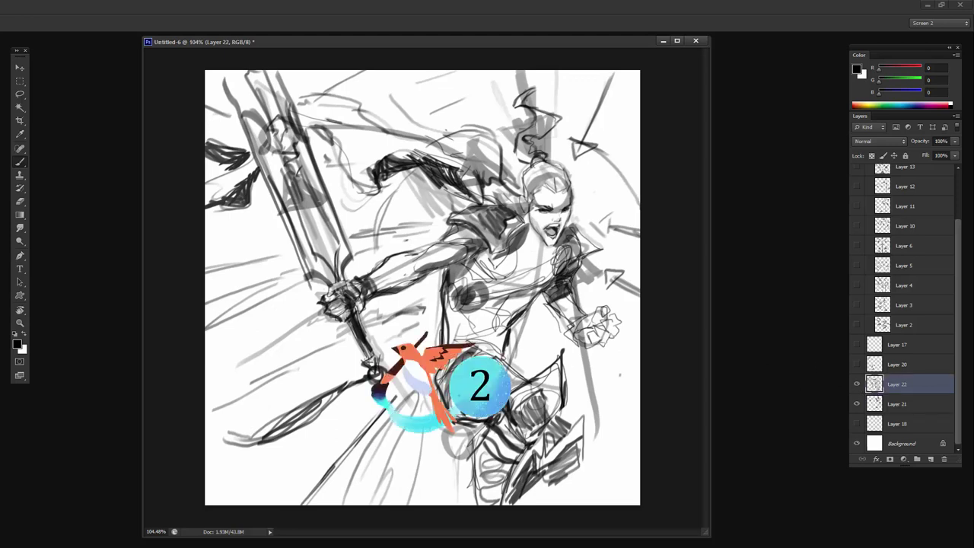
{"action": "left_click_drag", "start_coordinate": [498, 369], "coordinate": [480, 407]}
{"action": "key", "text": "ctrl+z"}
{"action": "mouse_move", "coordinate": [496, 365]}
{"action": "left_mouse_down"}
{"action": "mouse_move", "coordinate": [472, 383]}
{"action": "mouse_move", "coordinate": [485, 392]}
{"action": "mouse_move", "coordinate": [472, 347]}
{"action": "mouse_move", "coordinate": [446, 368]}
{"action": "mouse_move", "coordinate": [354, 499]}
{"action": "left_mouse_up"}
{"action": "left_click_drag", "start_coordinate": [431, 402], "coordinate": [363, 504]}
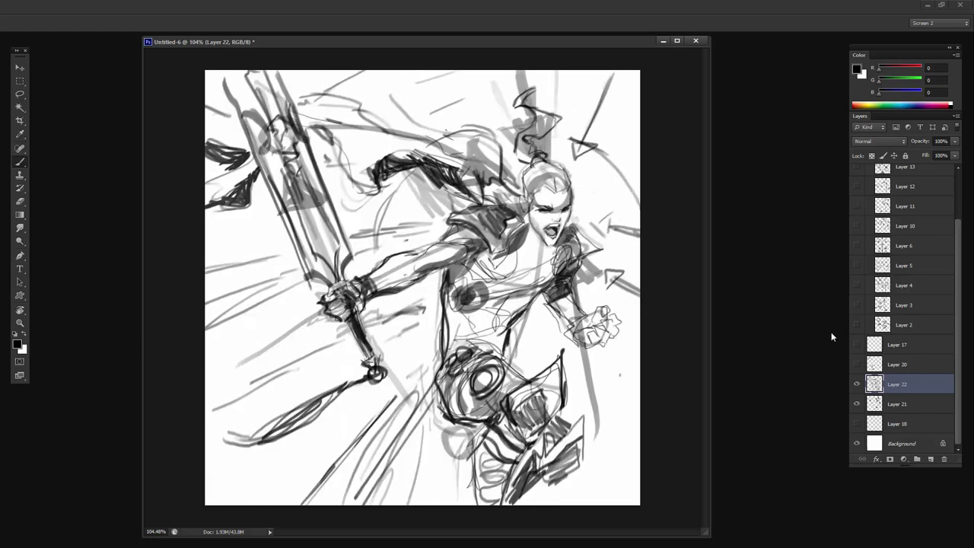
Hide and show Layer 22 to compare the warrior sketch with the arrow guides underneath.
{"action": "key", "text": "z"}
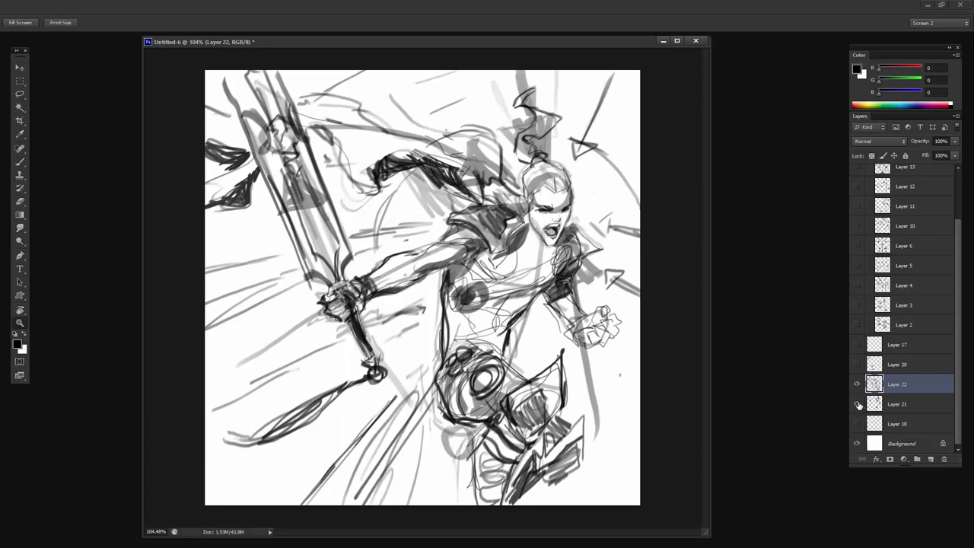
{"action": "left_click", "coordinate": [858, 385]}
{"action": "left_click", "coordinate": [857, 386]}
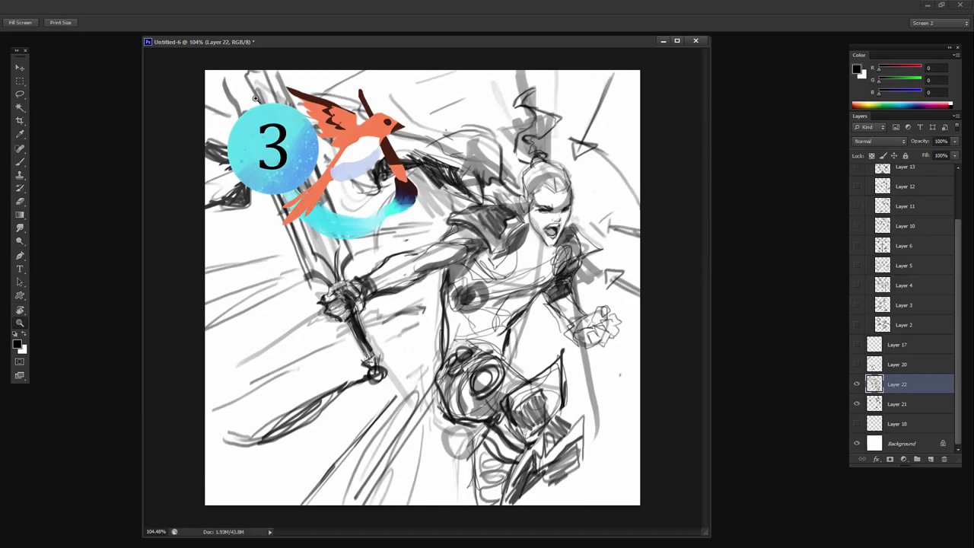
{"action": "key", "text": "b"}
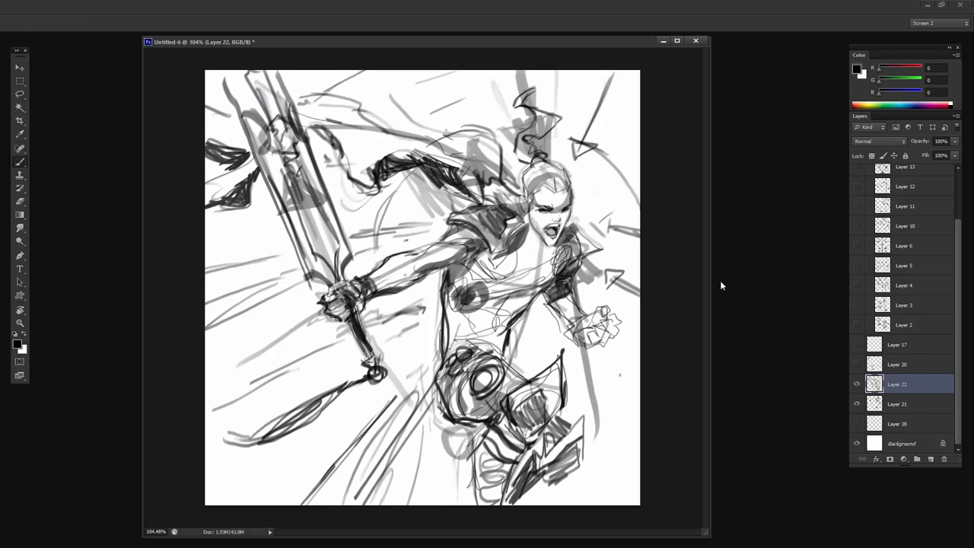
{"action": "left_click", "coordinate": [856, 386]}
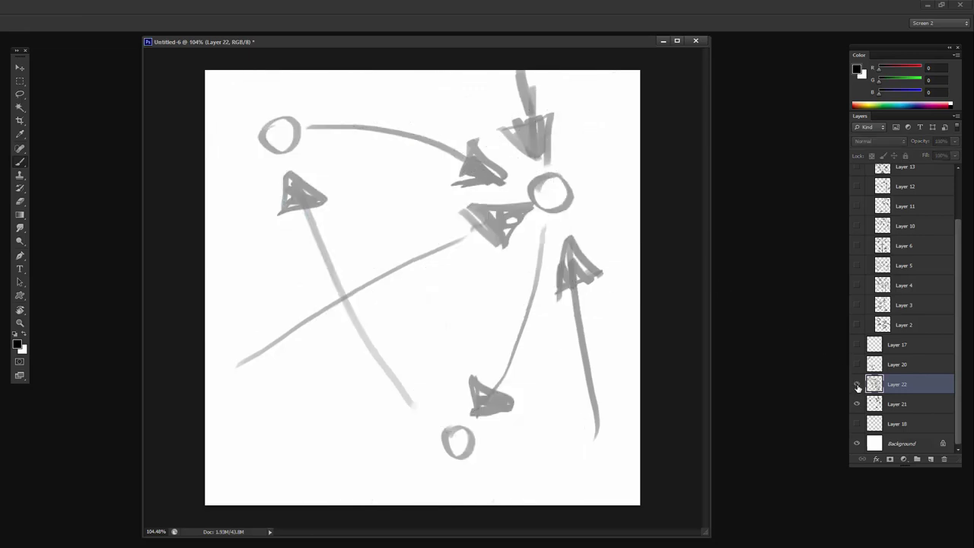
{"action": "left_click", "coordinate": [856, 386]}
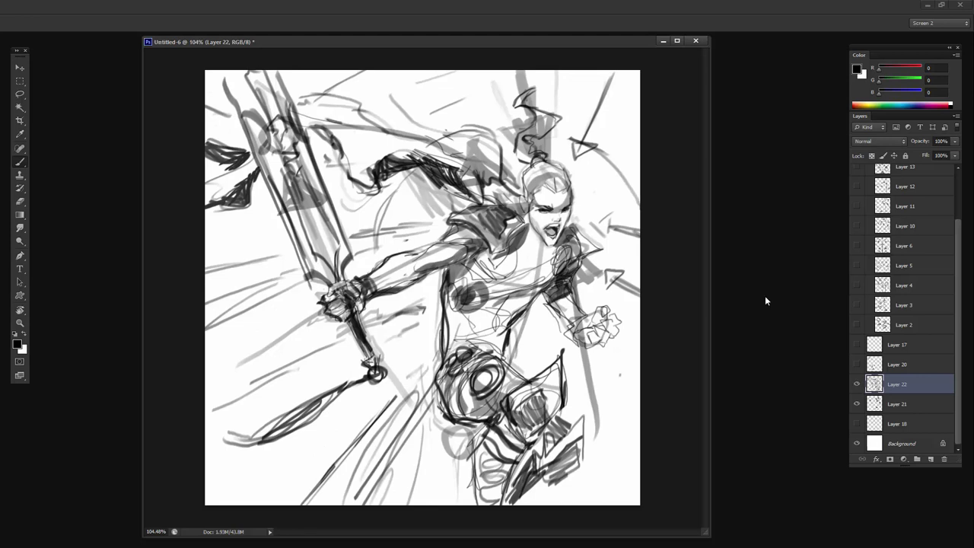
Hide Layer 22 and erase the curved arrow between the upper-left circle and the face circle on Layer 21.
{"action": "left_click", "coordinate": [858, 387]}
{"action": "left_click", "coordinate": [902, 408]}
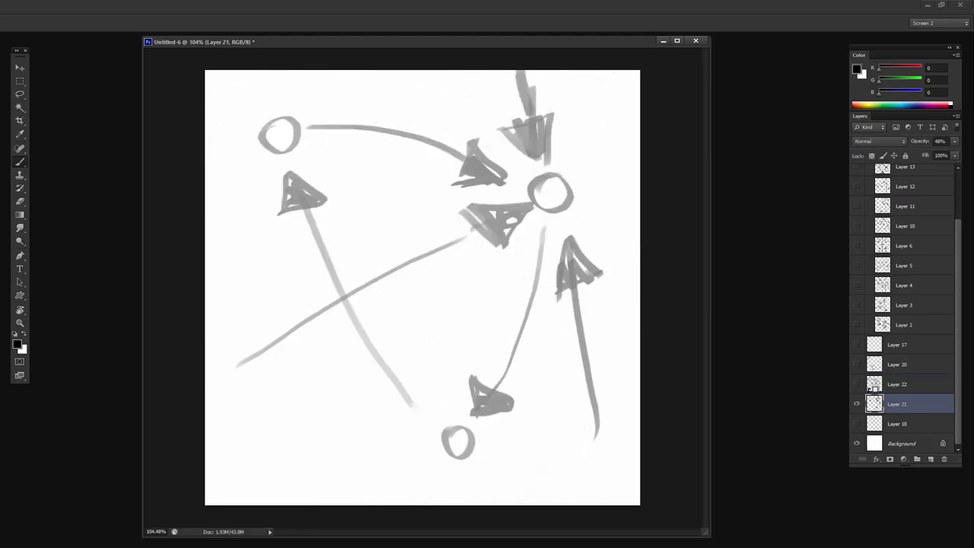
{"action": "key", "text": "ctrl+shift+alt+n"}
{"action": "key", "text": "ctrl+z"}
{"action": "key", "text": "e"}
{"action": "mouse_move", "coordinate": [493, 170]}
{"action": "left_mouse_down"}
{"action": "mouse_move", "coordinate": [463, 145]}
{"action": "mouse_move", "coordinate": [308, 109]}
{"action": "mouse_move", "coordinate": [329, 118]}
{"action": "left_mouse_up"}
{"action": "key", "text": "b"}
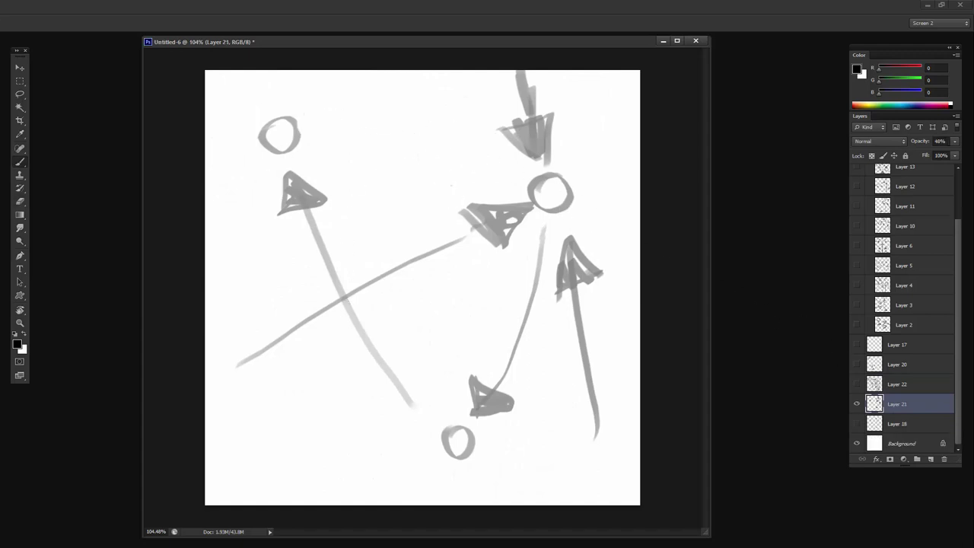
{"action": "mouse_move", "coordinate": [312, 130]}
{"action": "left_mouse_down"}
{"action": "mouse_move", "coordinate": [397, 81]}
{"action": "mouse_move", "coordinate": [374, 73]}
{"action": "mouse_move", "coordinate": [380, 90]}
{"action": "left_mouse_up"}
{"action": "left_click_drag", "start_coordinate": [252, 169], "coordinate": [230, 239]}
{"action": "mouse_move", "coordinate": [224, 209]}
{"action": "left_mouse_down"}
{"action": "mouse_move", "coordinate": [247, 228]}
{"action": "mouse_move", "coordinate": [227, 262]}
{"action": "left_mouse_up"}
{"action": "key", "text": "ctrl+alt+z"}
{"action": "key", "text": "ctrl+alt+z"}
{"action": "key", "text": "ctrl+alt+z"}
{"action": "key", "text": "ctrl+alt+z"}
Draw a new guide arrow on Layer 21 from the upper-left circle toward the face circle and show Layer 22 again.
{"action": "mouse_move", "coordinate": [318, 129]}
{"action": "left_mouse_down"}
{"action": "mouse_move", "coordinate": [502, 172]}
{"action": "mouse_move", "coordinate": [465, 181]}
{"action": "mouse_move", "coordinate": [506, 174]}
{"action": "mouse_move", "coordinate": [495, 178]}
{"action": "left_mouse_up"}
{"action": "left_click", "coordinate": [857, 384]}
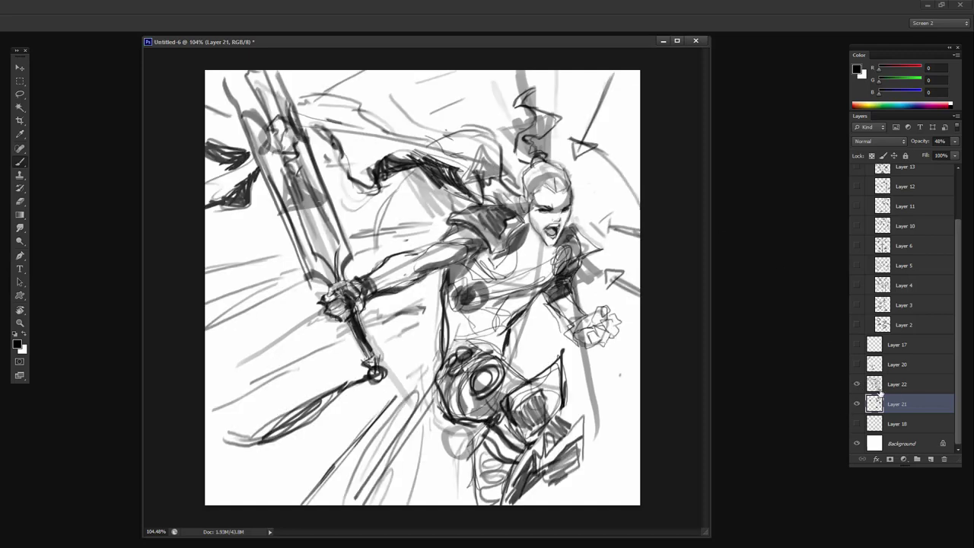
Redraw the cape's contours on Layer 22 with darker flowing strokes from the sword toward the shoulder.
{"action": "left_click", "coordinate": [888, 388]}
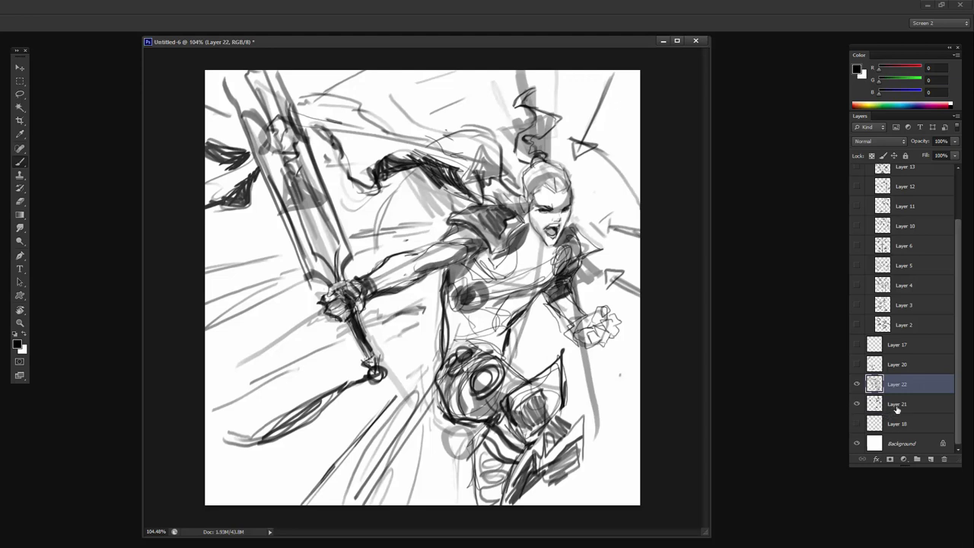
{"action": "left_click", "coordinate": [898, 405]}
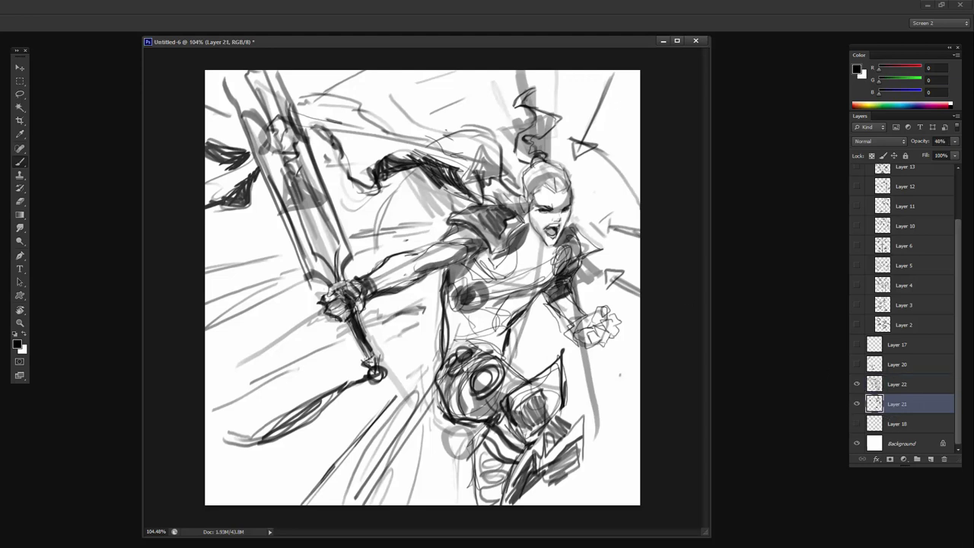
{"action": "left_click", "coordinate": [884, 384]}
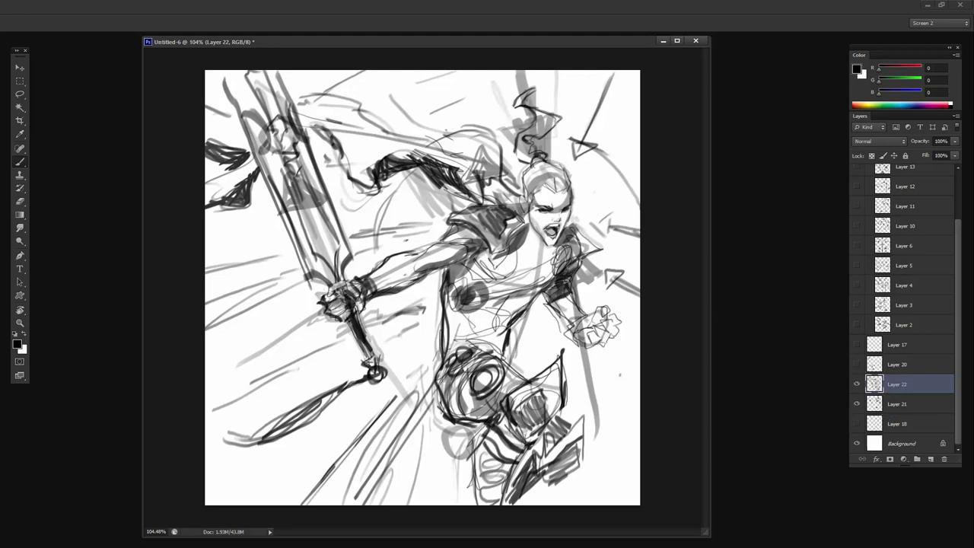
{"action": "mouse_move", "coordinate": [292, 99]}
{"action": "left_mouse_down"}
{"action": "mouse_move", "coordinate": [384, 143]}
{"action": "mouse_move", "coordinate": [427, 143]}
{"action": "mouse_move", "coordinate": [455, 156]}
{"action": "mouse_move", "coordinate": [464, 130]}
{"action": "mouse_move", "coordinate": [506, 145]}
{"action": "mouse_move", "coordinate": [514, 194]}
{"action": "mouse_move", "coordinate": [489, 202]}
{"action": "left_mouse_up"}
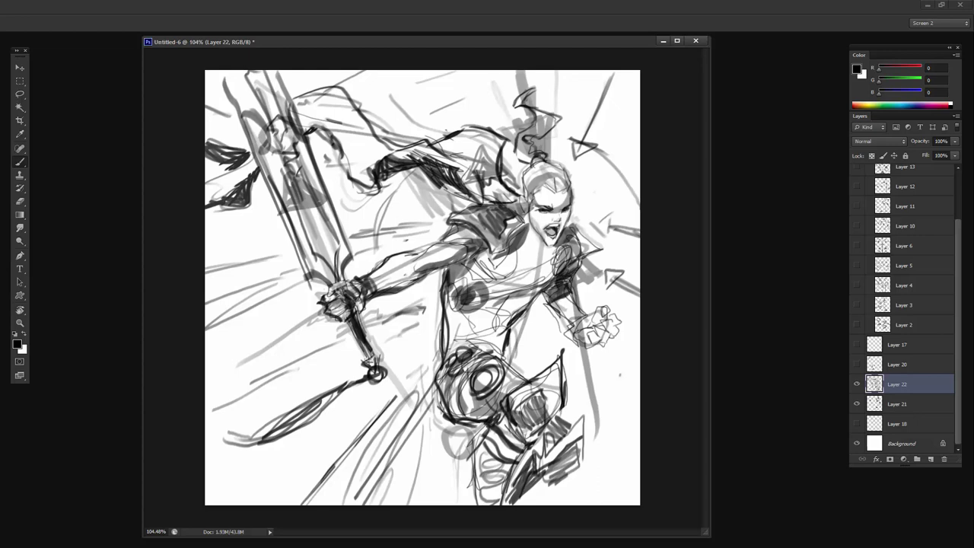
Hide the arrow guides on Layer 21 and zoom out slightly to show the warrior sketch alone.
{"action": "left_click", "coordinate": [856, 405]}
{"action": "key", "text": "z"}
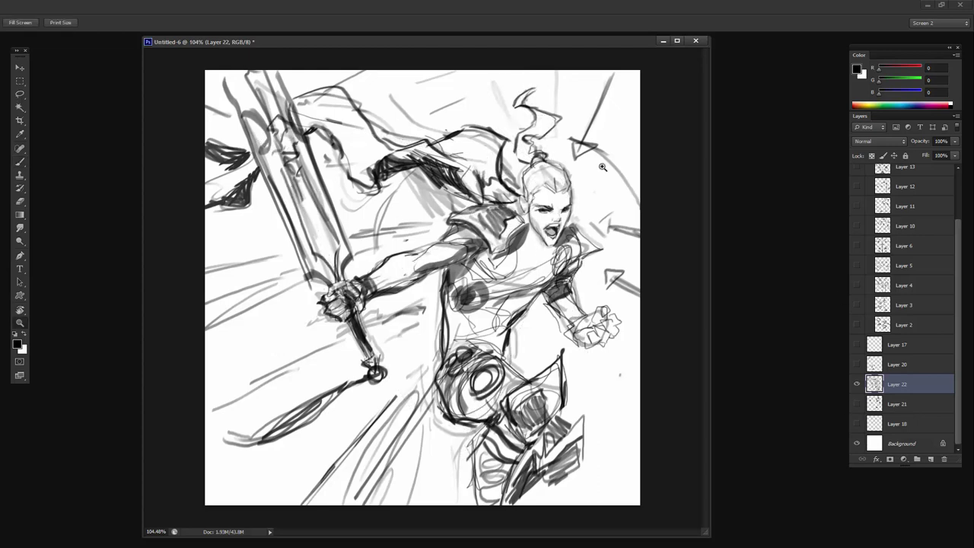
{"action": "left_click_drag", "start_coordinate": [633, 161], "coordinate": [607, 169]}
{"action": "left_click_drag", "start_coordinate": [431, 364], "coordinate": [449, 358]}
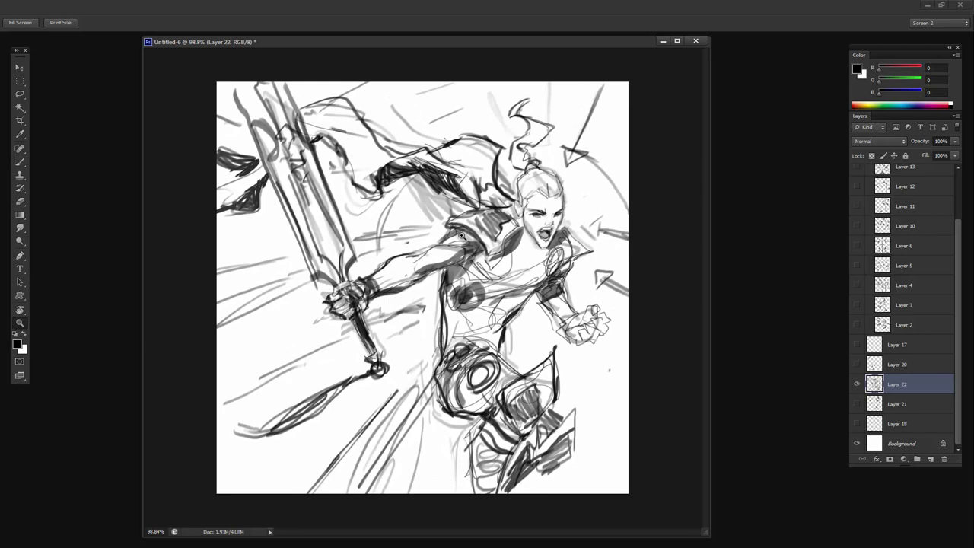